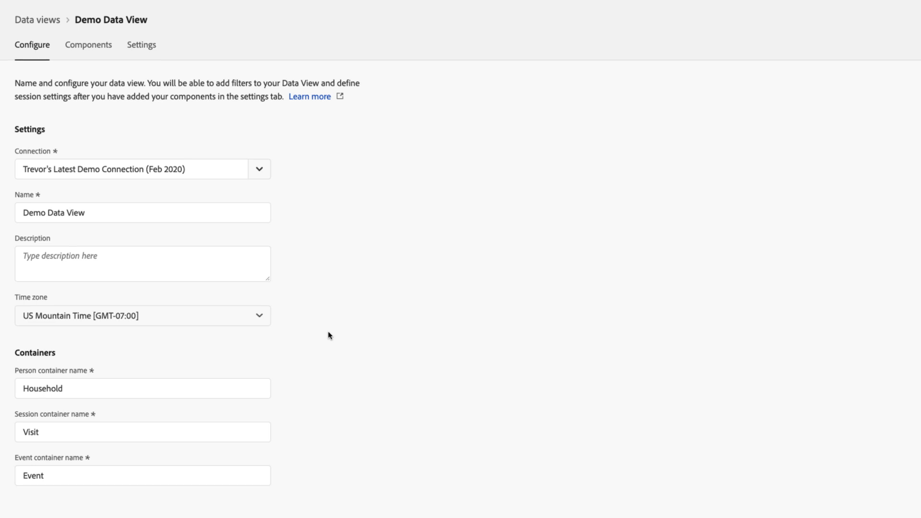
- Confirm the person container is named Household, alongside the Visit and Event containers
left_click(307, 306)
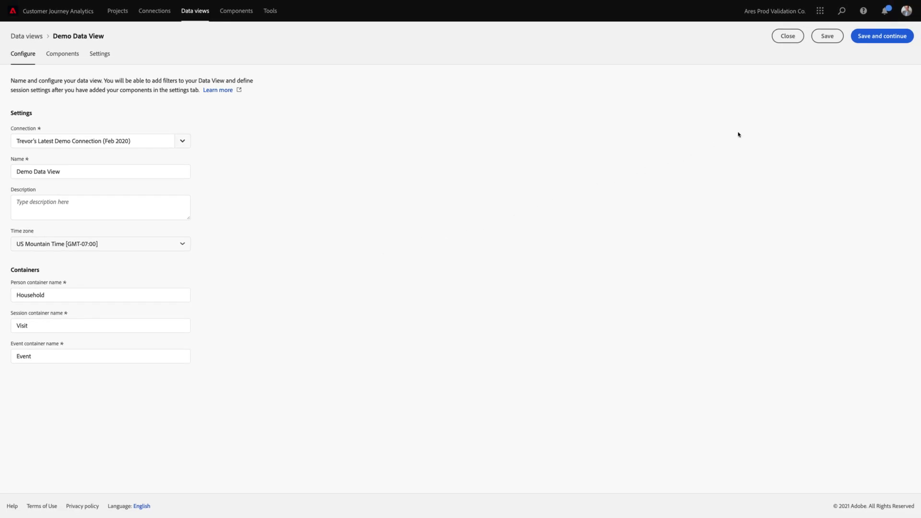
- Save the data view, then expand Event datasets and _aresprodvalidation to list its 39 fields
left_click(872, 40)
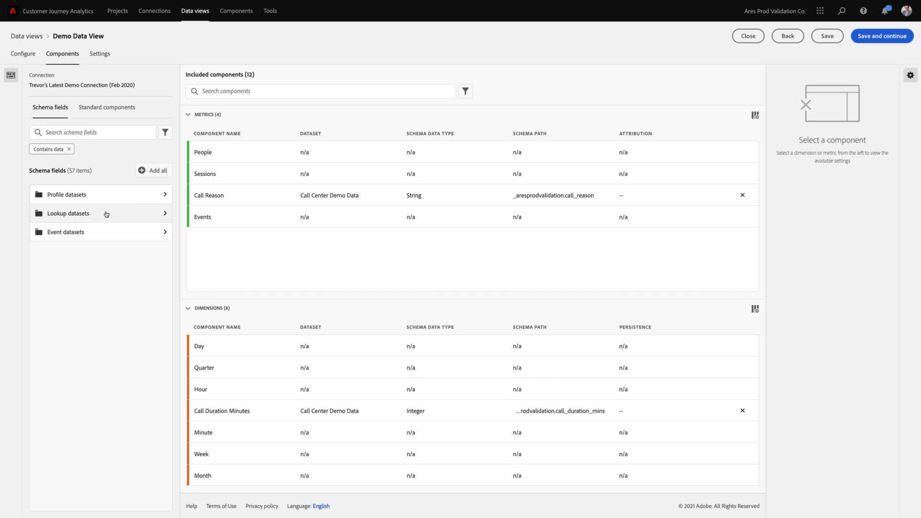
left_click(166, 233)
left_click(165, 194)
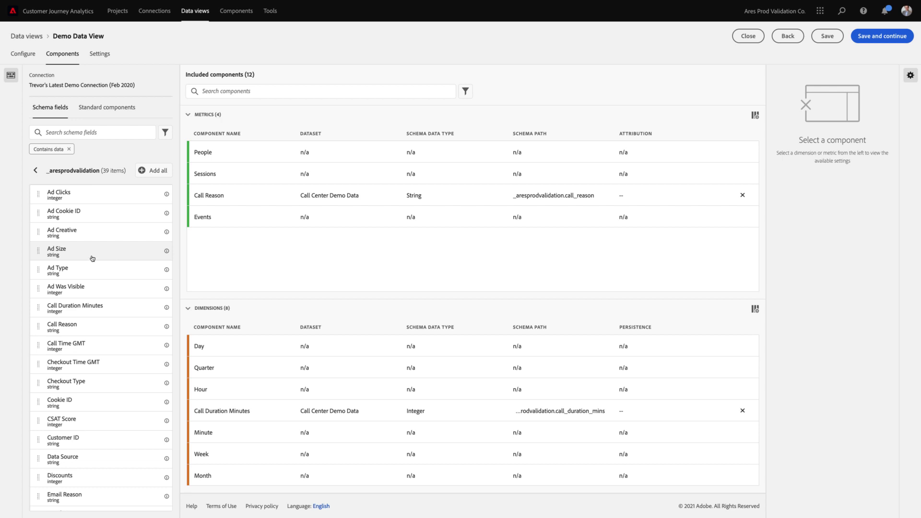
- Drag Call Reason to the top of the Metrics list and open its component settings
left_click_drag(86, 323, 344, 258)
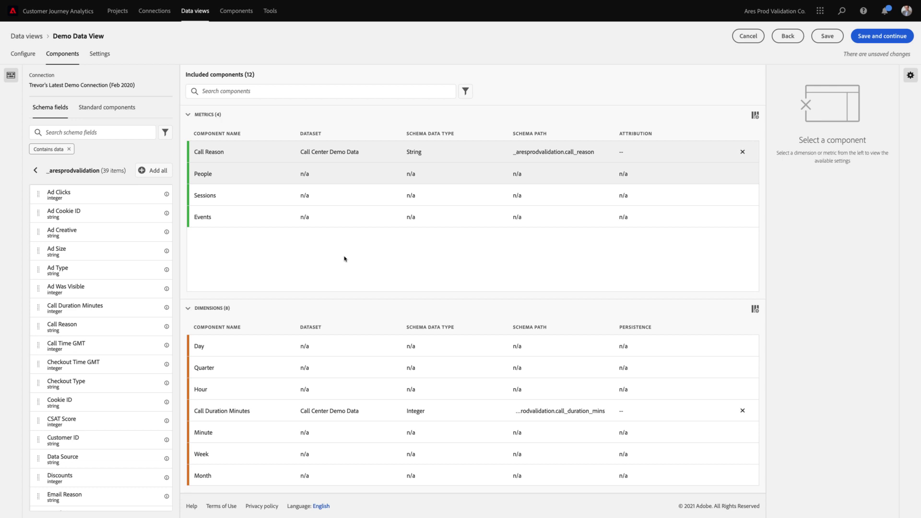
left_click(386, 159)
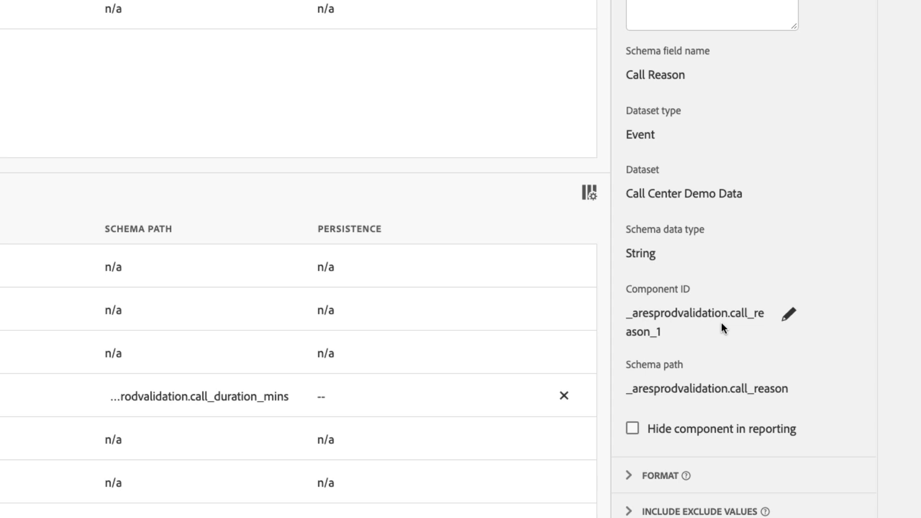
- Keep Call Reason's format as Decimal with upward trend Good (Green), and reveal include/exclude values
scroll(709, 345, "down", 2)
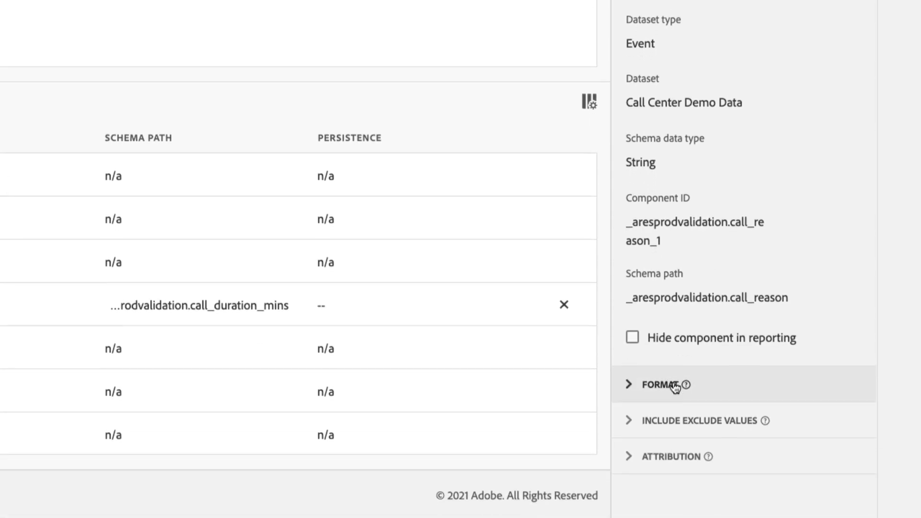
left_click(675, 384)
scroll(836, 318, "down", 2)
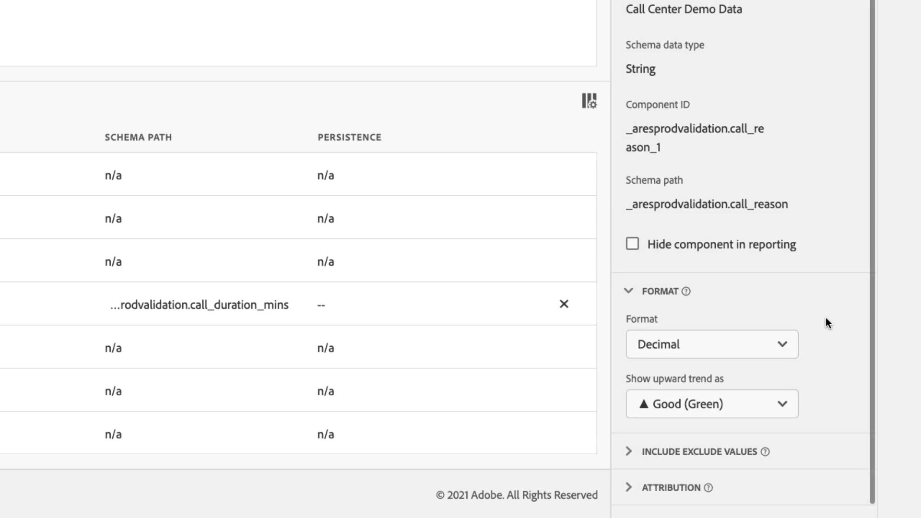
left_click(782, 348)
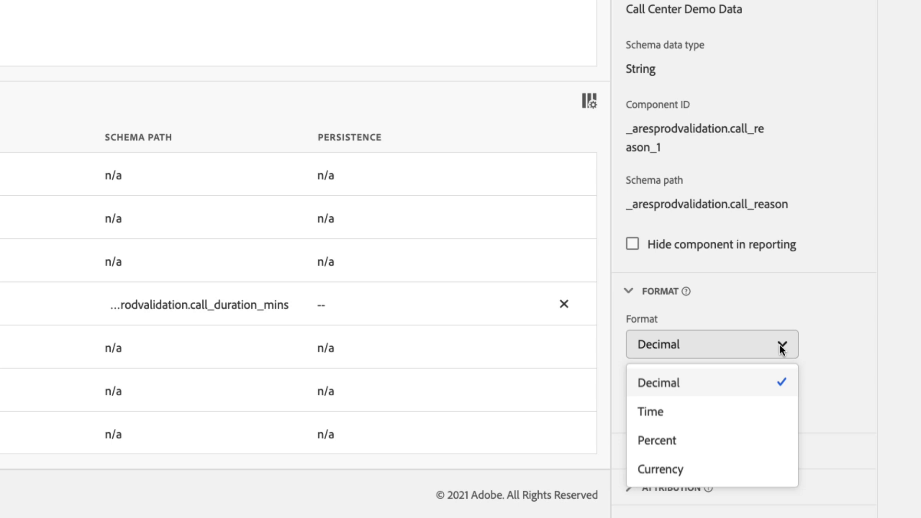
left_click(834, 336)
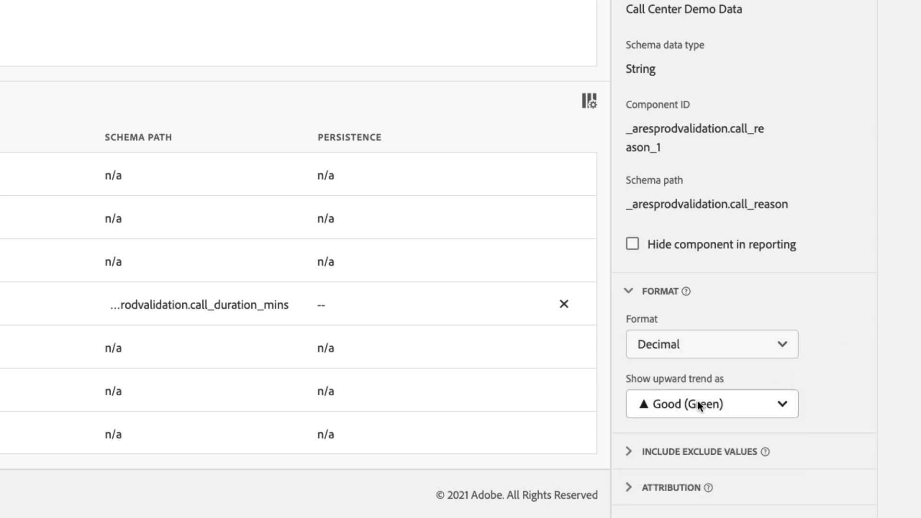
left_click(783, 405)
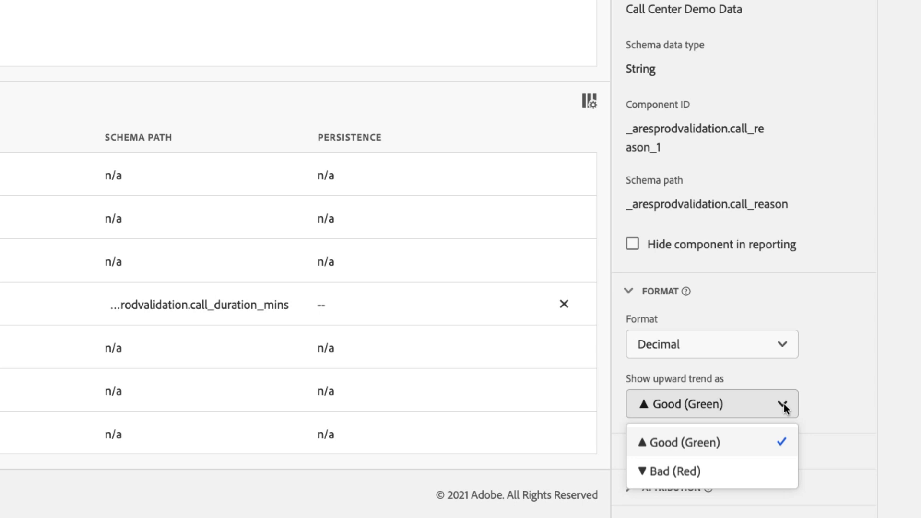
left_click(783, 404)
scroll(825, 387, "down", 5)
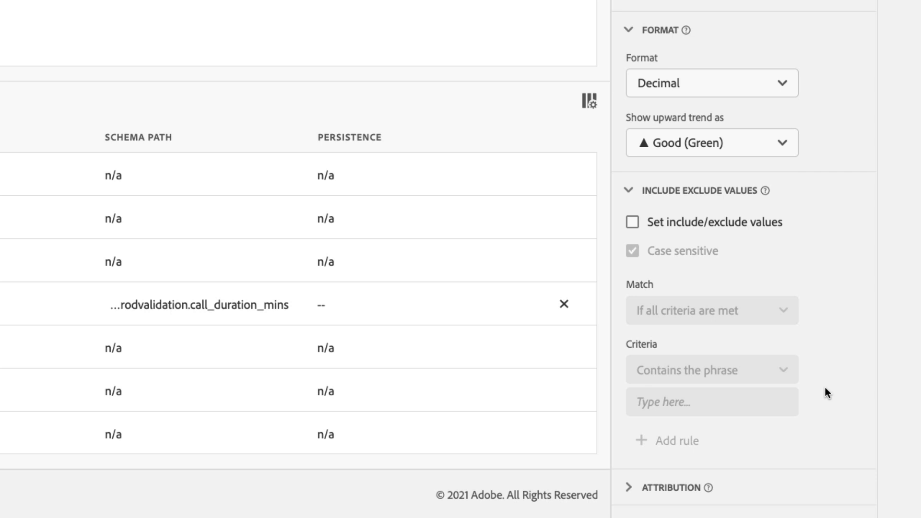
- Include only Call Reason values containing 'complaint' and rename the metric 'Customer Complaints'
left_click(633, 222)
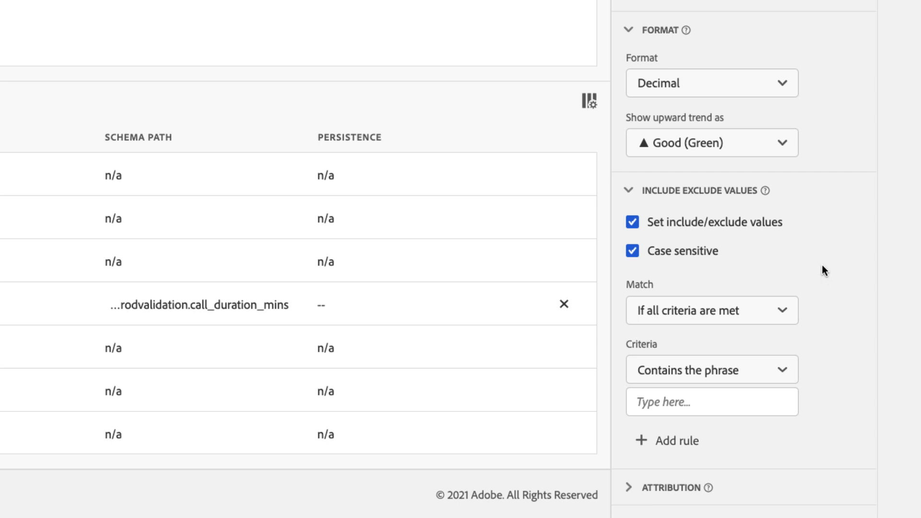
left_click(671, 413)
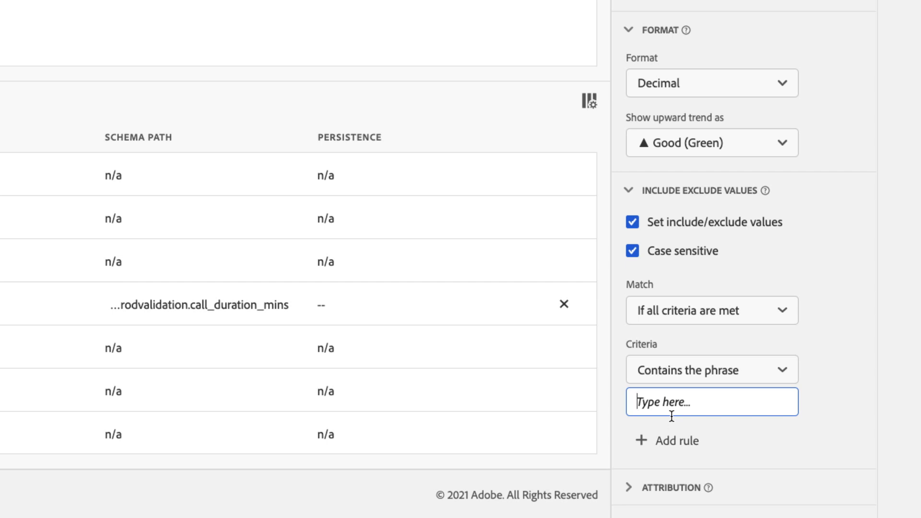
type("complaint")
scroll(864, 383, "up", 5)
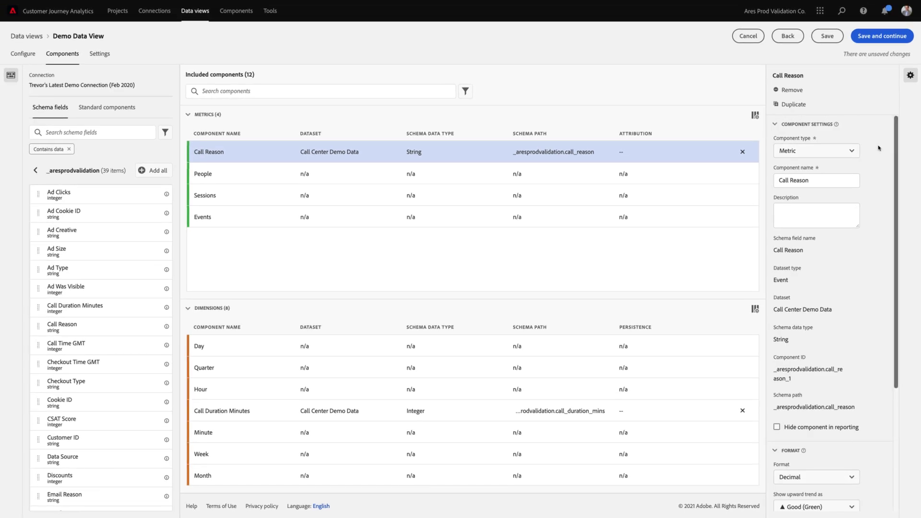
left_click_drag(817, 185, 772, 182)
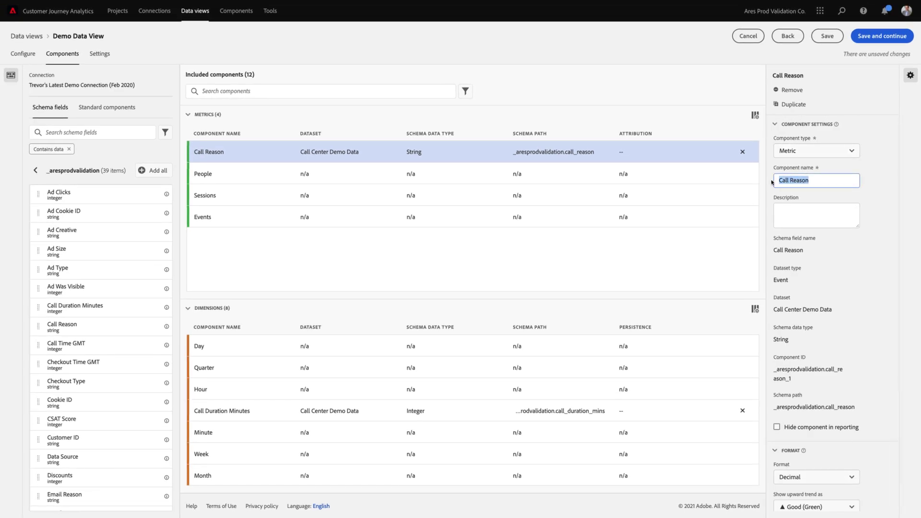
type("Customer Complaints")
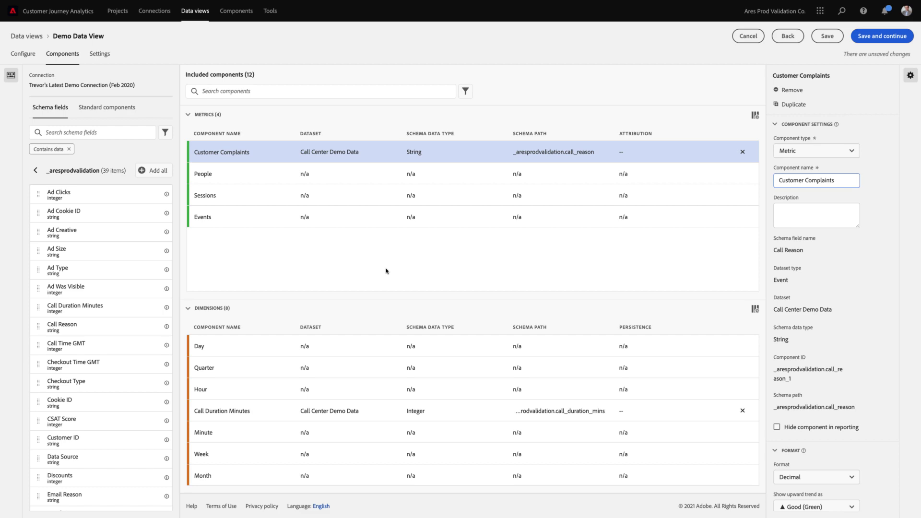
- Add Call Reason again as a second metric named 'Forgot Password Calls'
left_click_drag(63, 325, 283, 277)
left_click(497, 296)
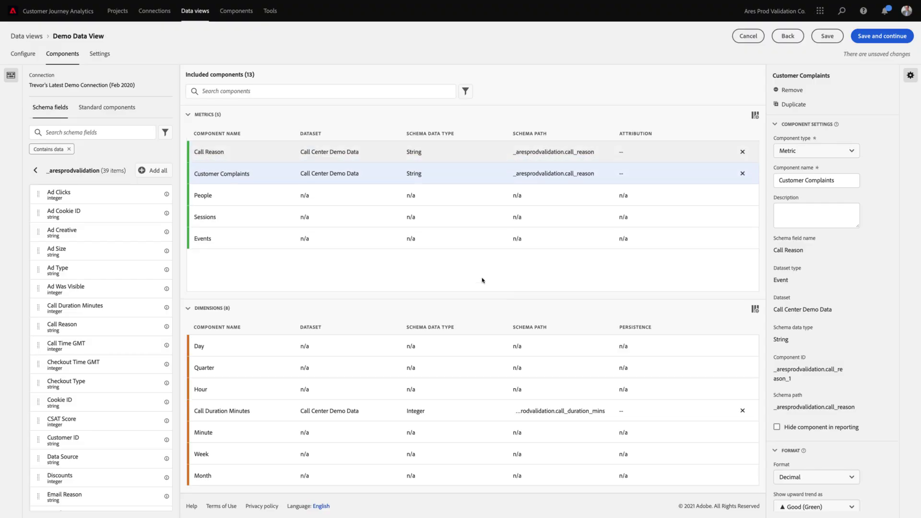
left_click(451, 158)
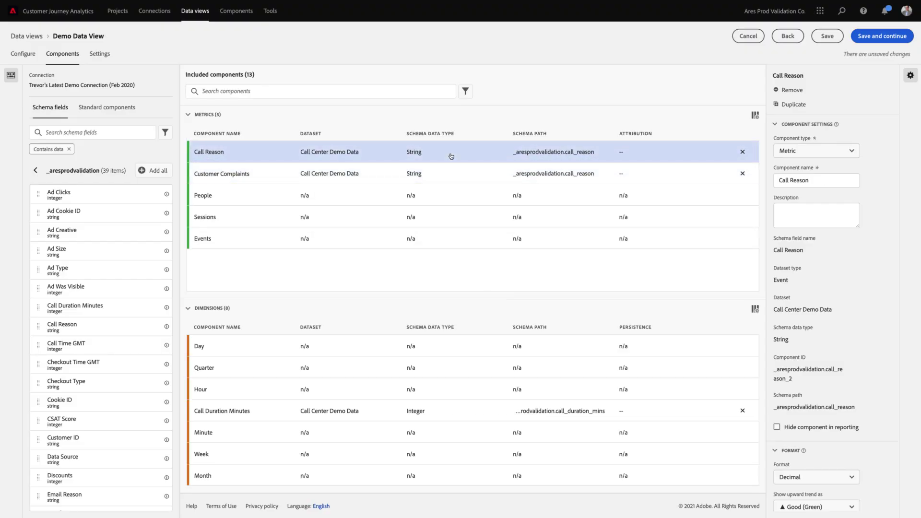
triple_click(815, 183)
type("Forgot Pass")
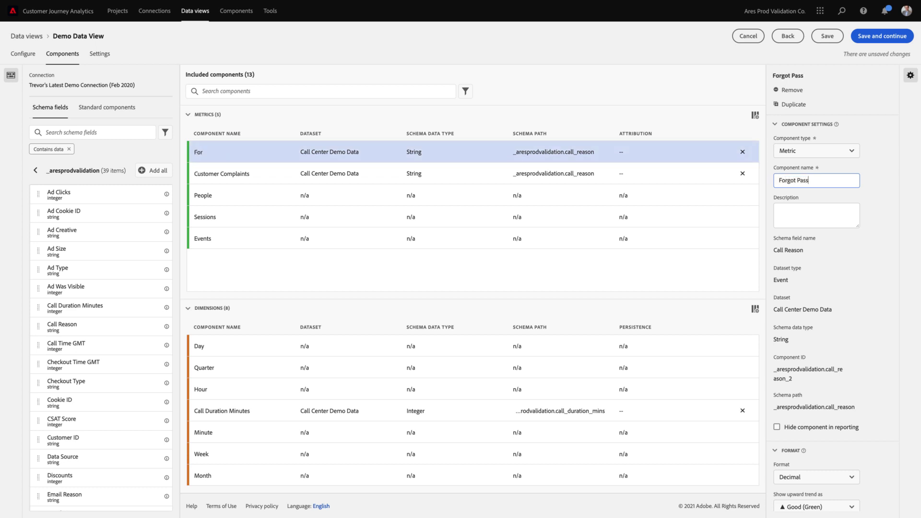
type("word Calls")
- Count only call reasons containing 'password', then delete the Call Duration Minutes dimension
scroll(856, 289, "down", 1)
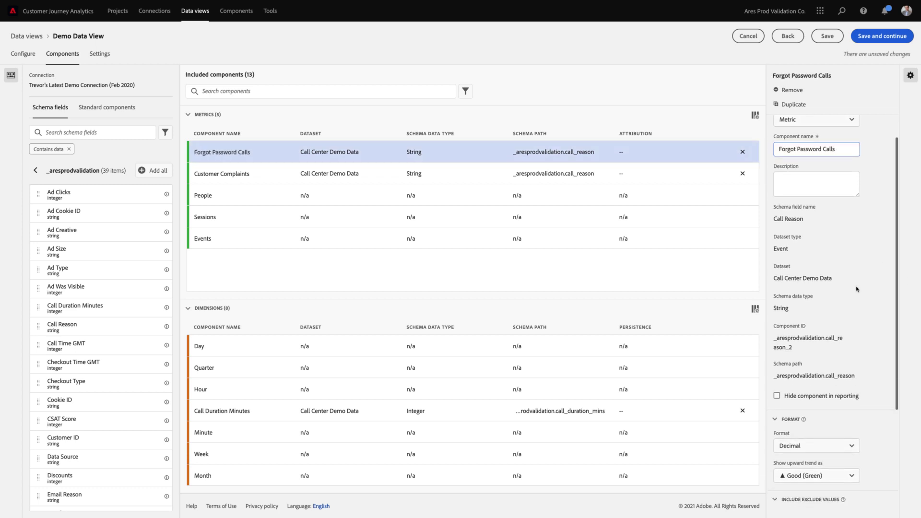
scroll(856, 288, "down", 3)
left_click(796, 371)
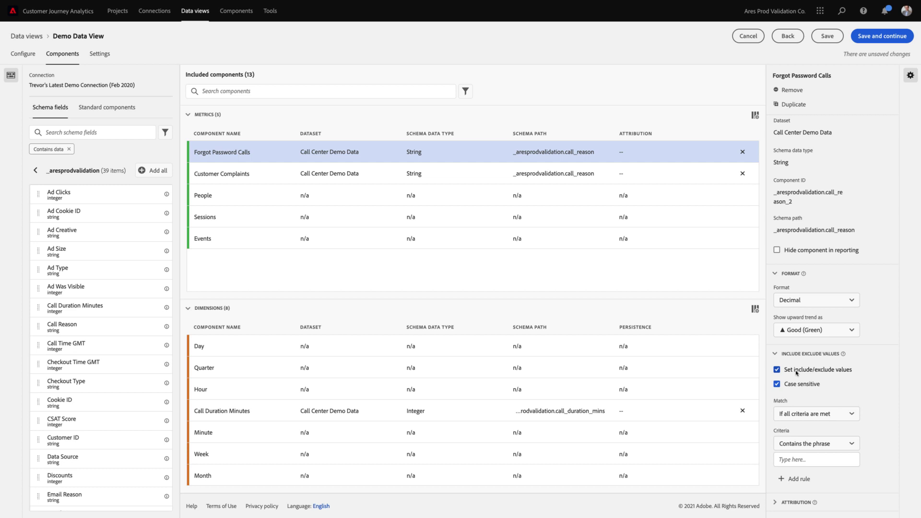
left_click(796, 462)
type("password")
left_click(869, 463)
scroll(869, 463, "down", 4)
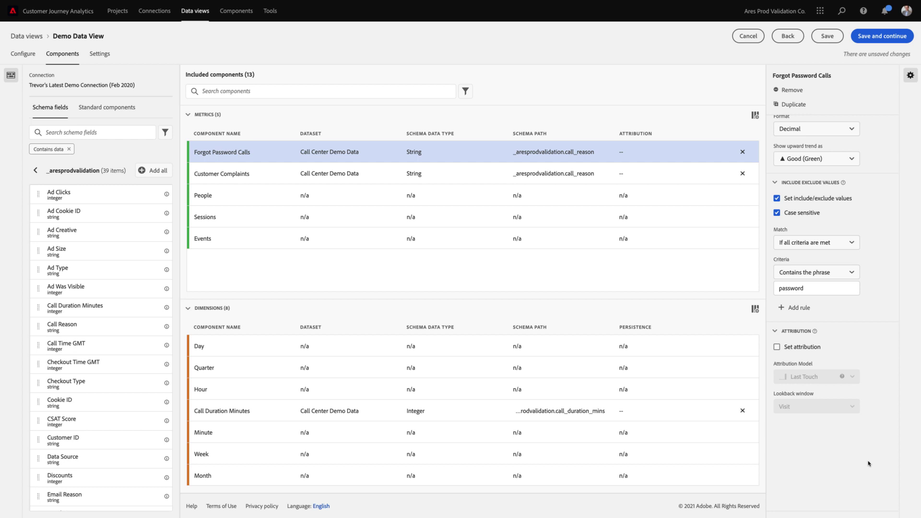
left_click(742, 411)
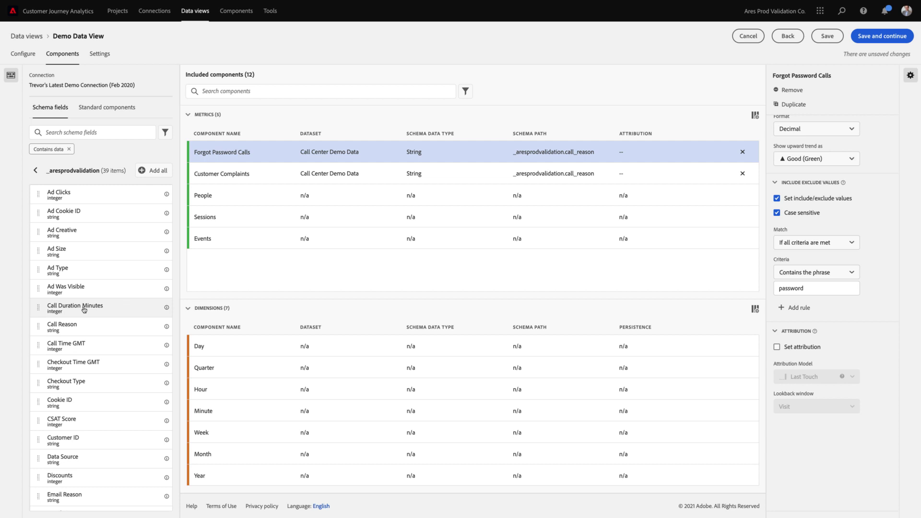
- Add Call Duration Minutes as a new dimension and enable value bucketing
left_click_drag(77, 307, 356, 350)
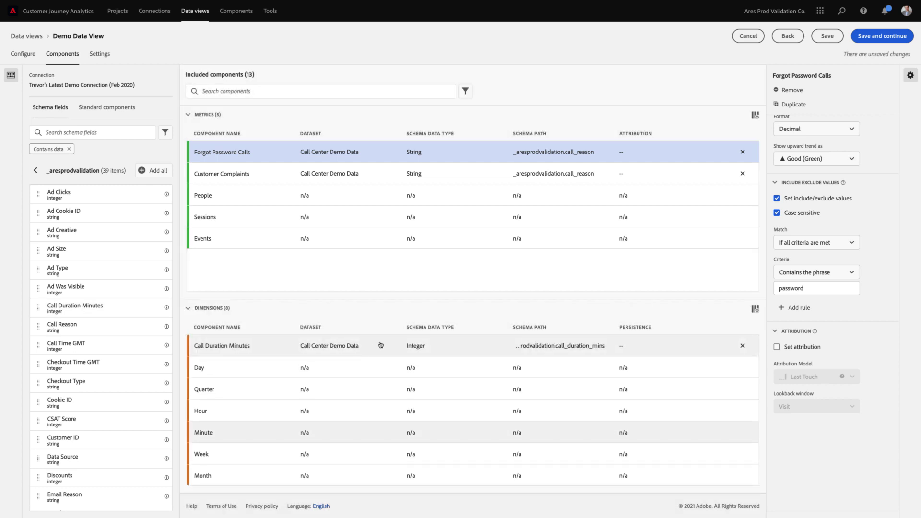
left_click(380, 345)
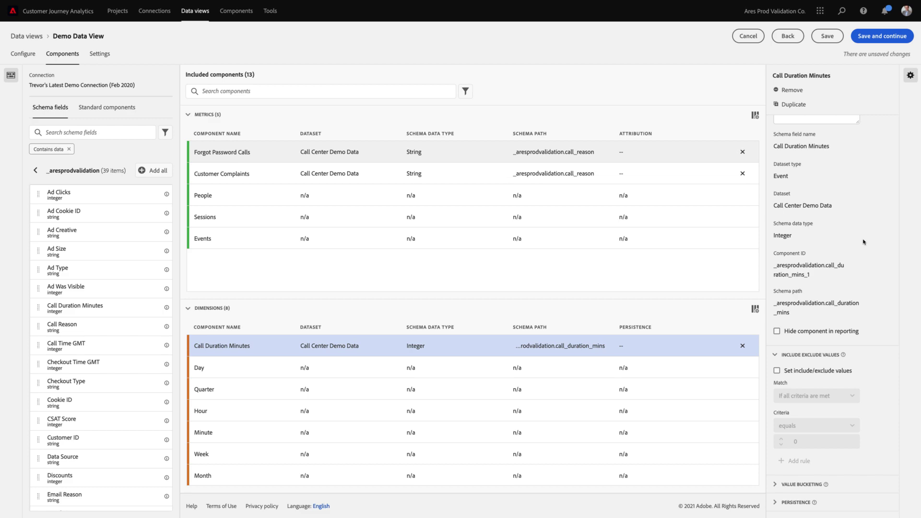
left_click(800, 483)
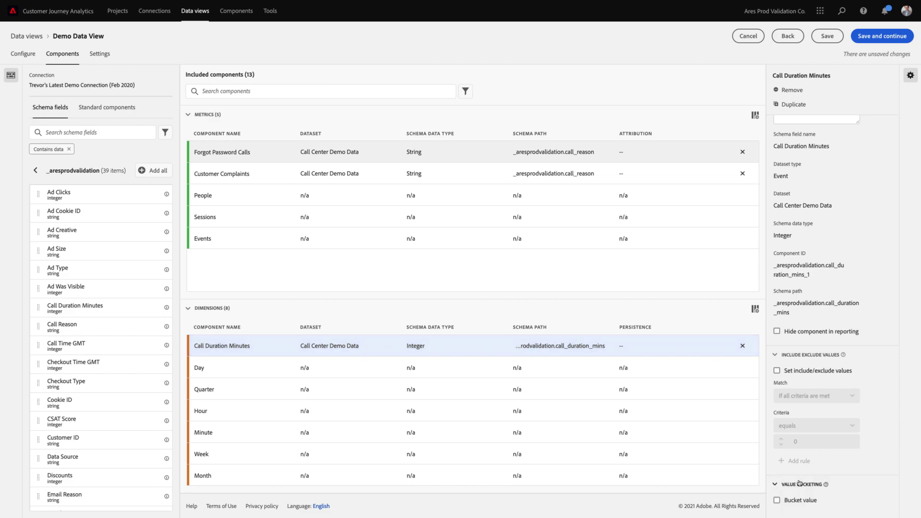
scroll(800, 479, "down", 2)
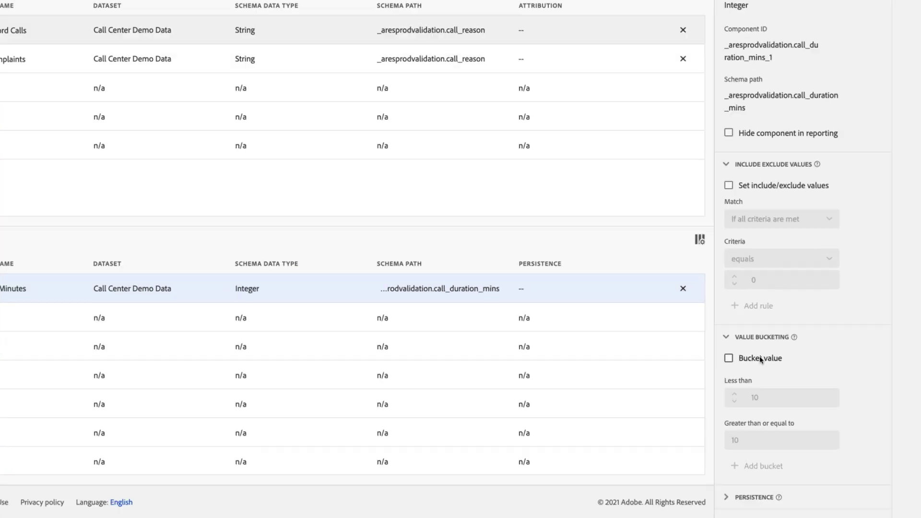
left_click(759, 357)
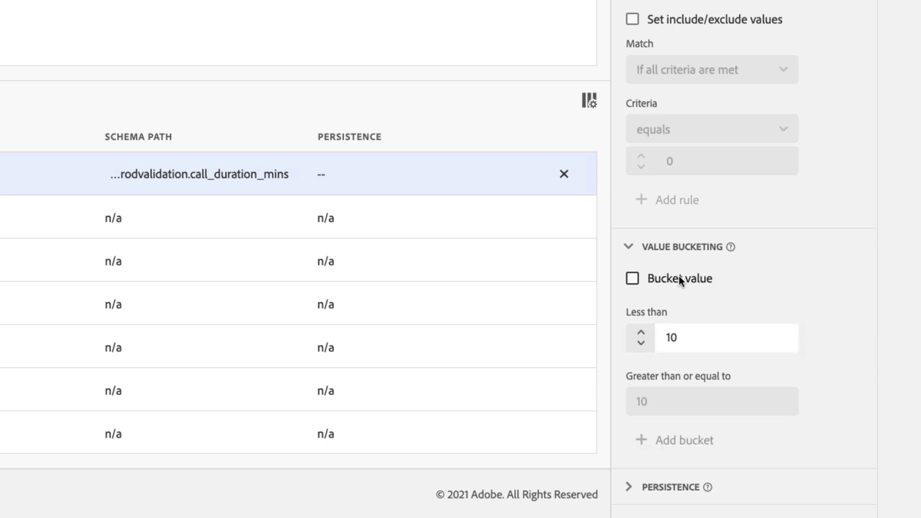
- Add buckets for 10–15, 15–20, 20–25 and 25–30 minutes
left_click(665, 441)
scroll(675, 461, "down", 2)
left_click(672, 439)
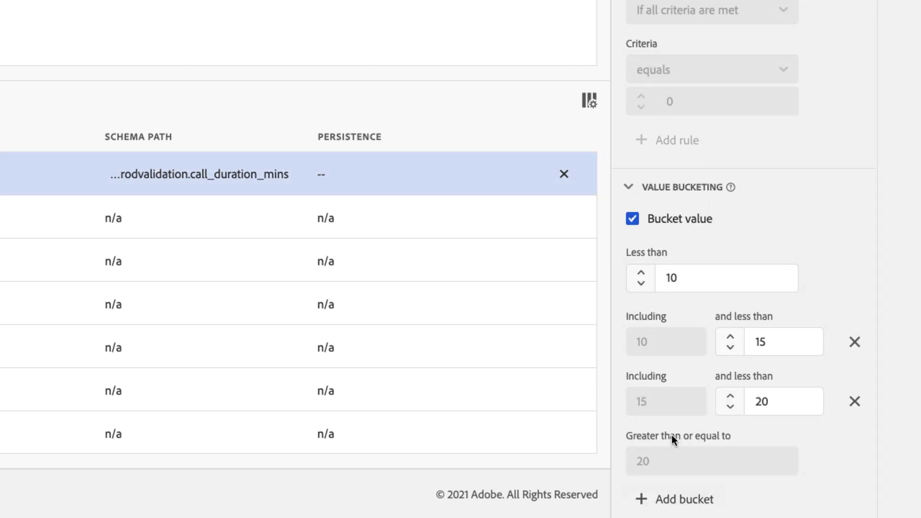
scroll(672, 435, "down", 2)
left_click(669, 439)
scroll(669, 439, "down", 2)
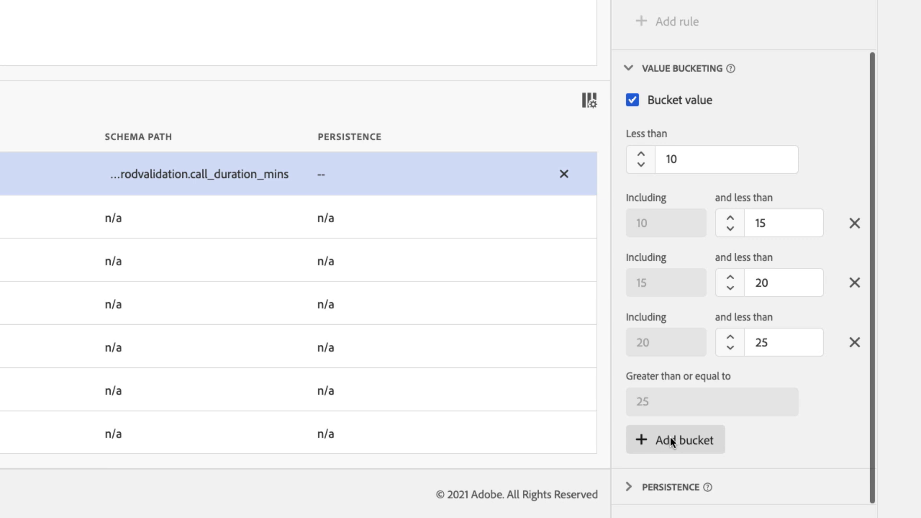
left_click(670, 439)
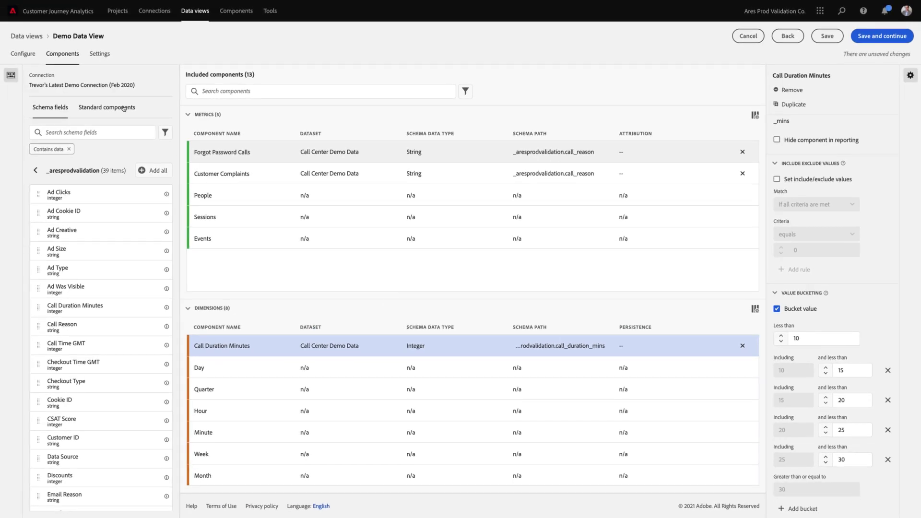
- Show the 8 standard components, including Session Ends and Time Spent per Event
left_click(124, 109)
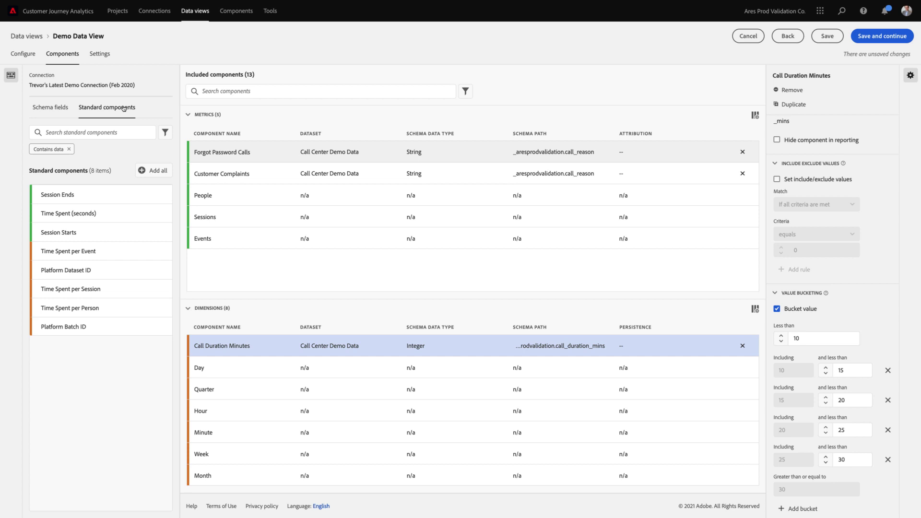
- Save the data view and browse the available data-view filters on the Settings tab
left_click(895, 38)
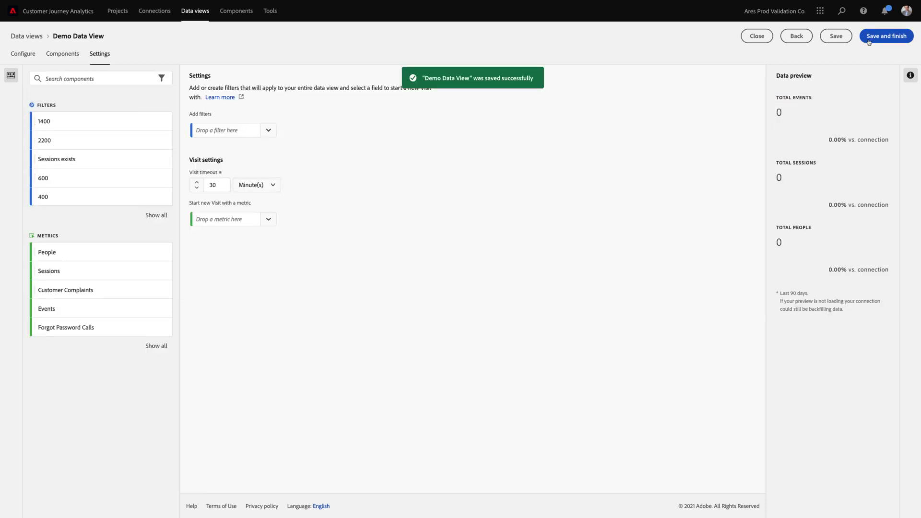
left_click(274, 131)
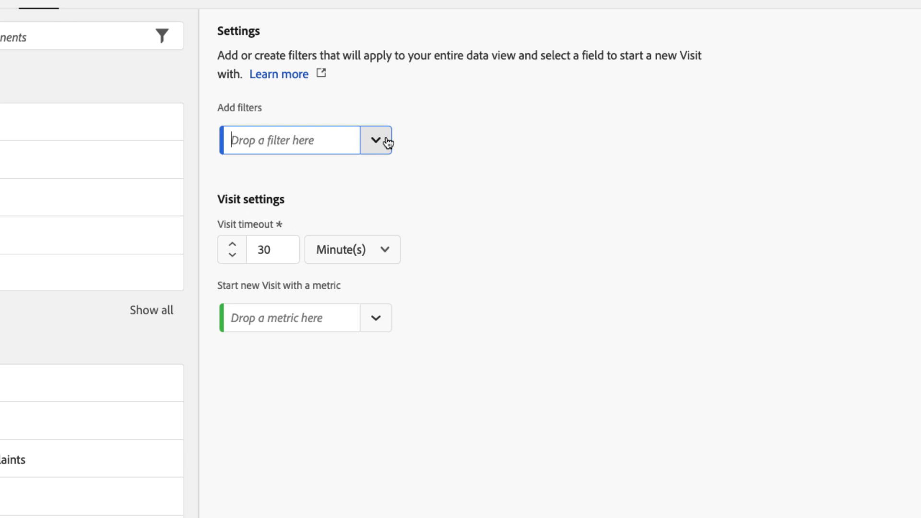
left_click(388, 142)
left_click(497, 156)
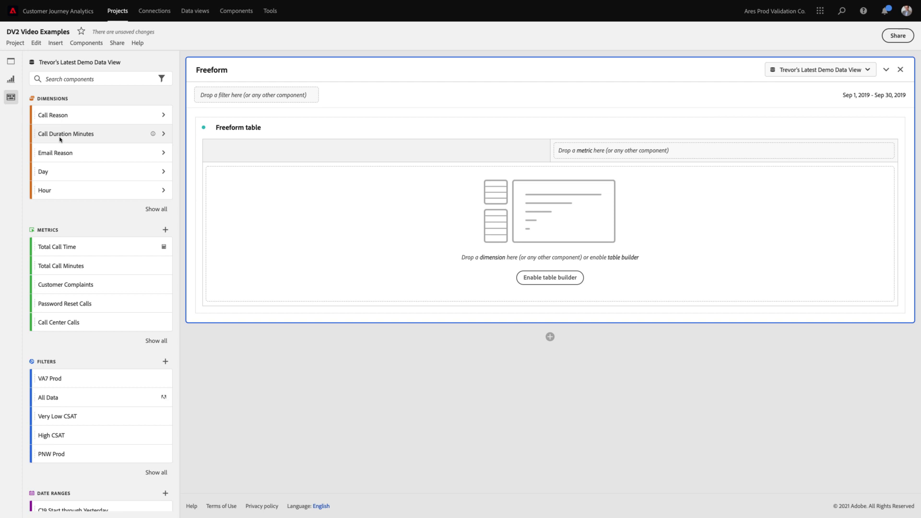
- Break the table down by Call Duration Minutes with Total Call Minutes and Total Call Time columns
left_click_drag(60, 139, 283, 228)
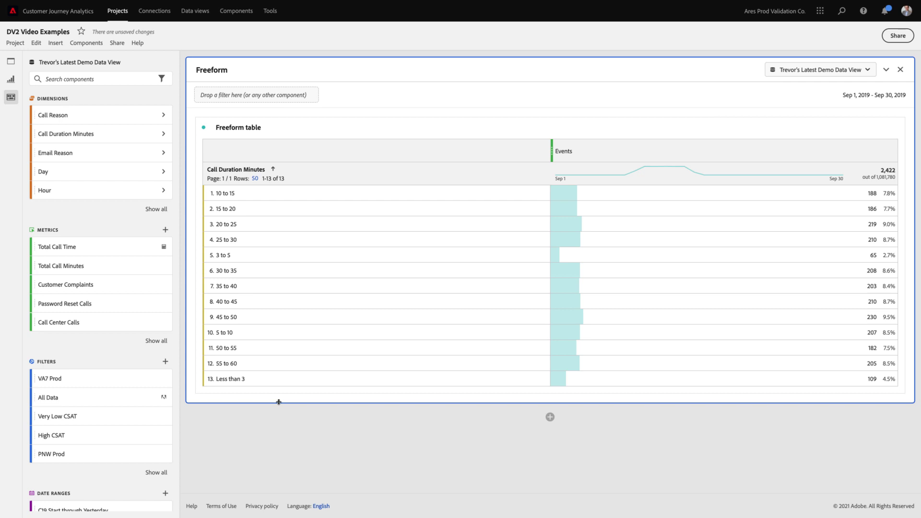
left_click_drag(103, 268, 562, 151)
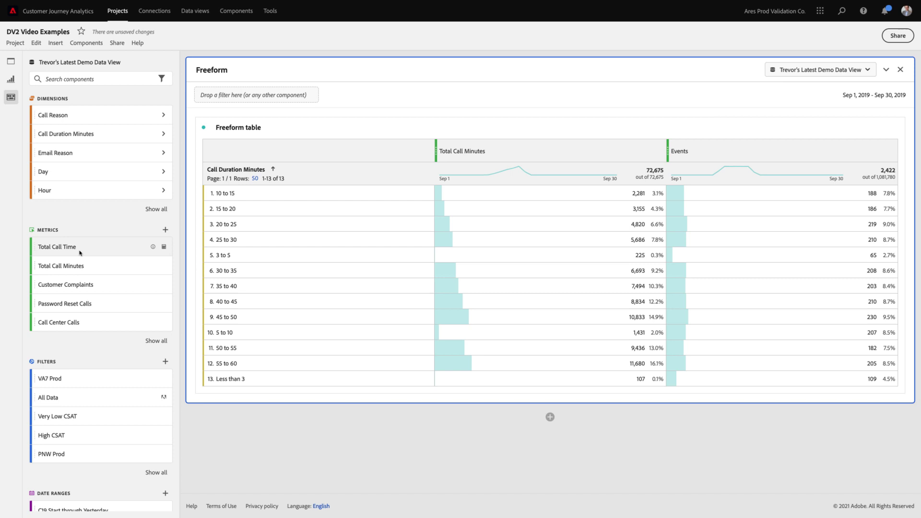
left_click_drag(79, 253, 439, 157)
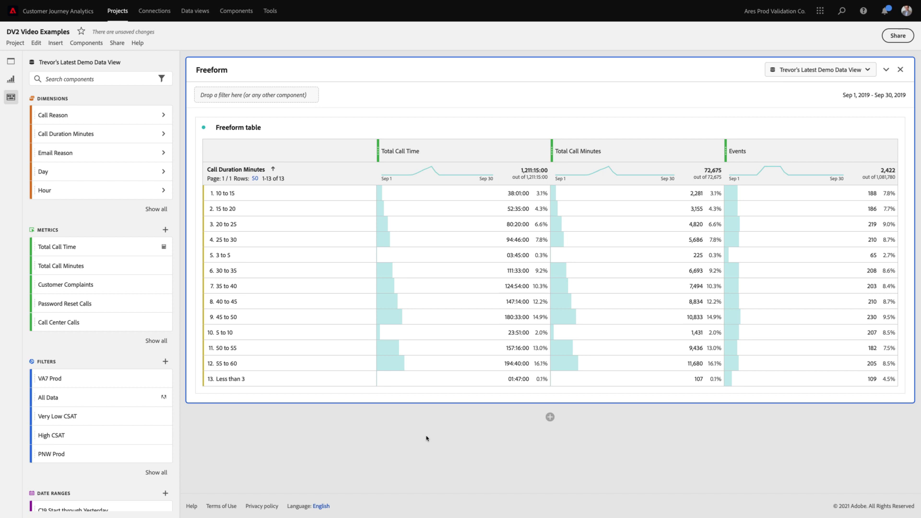
- Turn on conditional formatting for the Total Call Minutes column
left_click(698, 152)
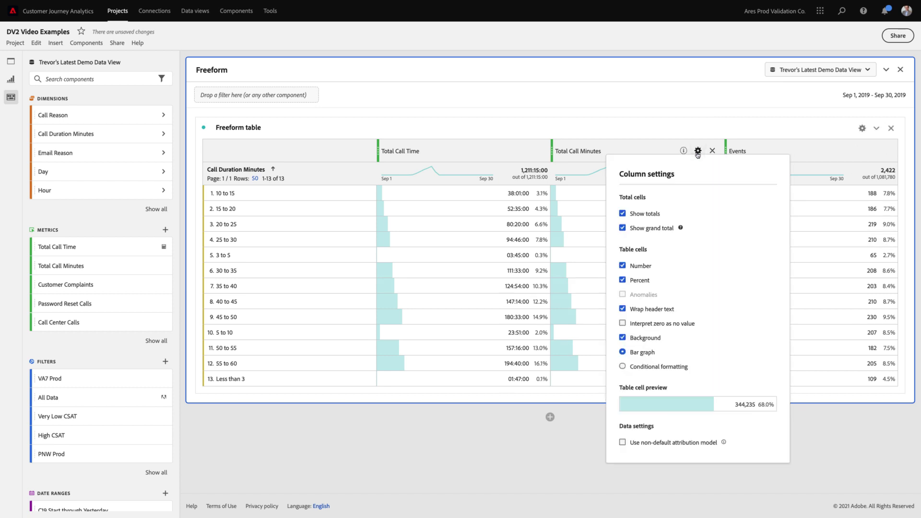
left_click(647, 370)
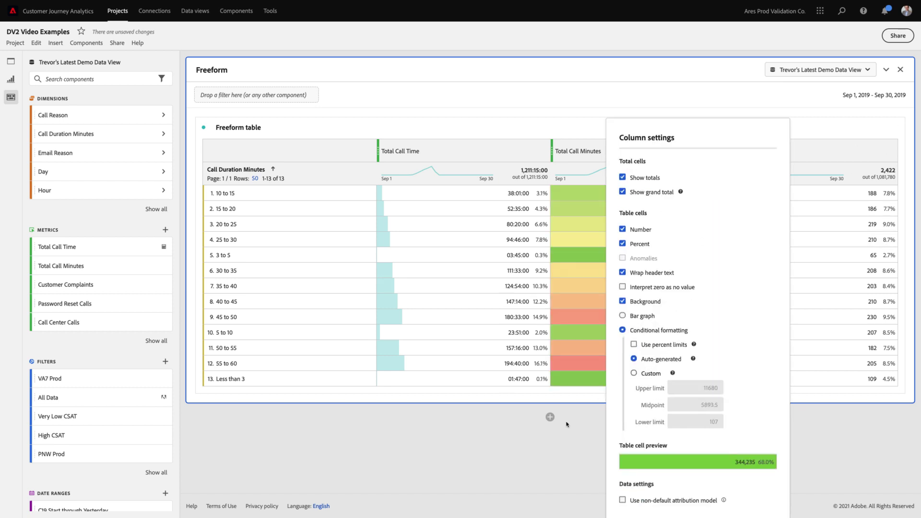
left_click(548, 443)
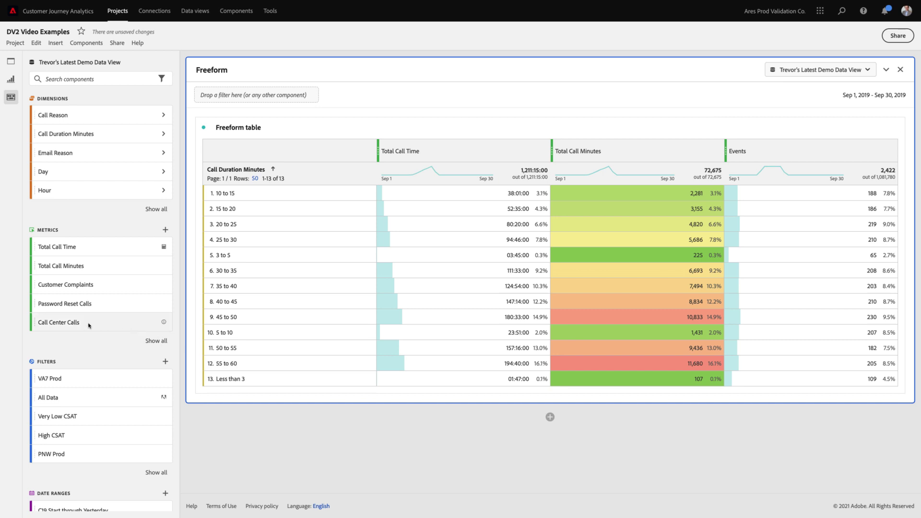
- Add Call Center Calls, Customer Complaints and Password Reset Calls columns; break down row 20 to 25 by Call Reason
left_click_drag(89, 326, 391, 159)
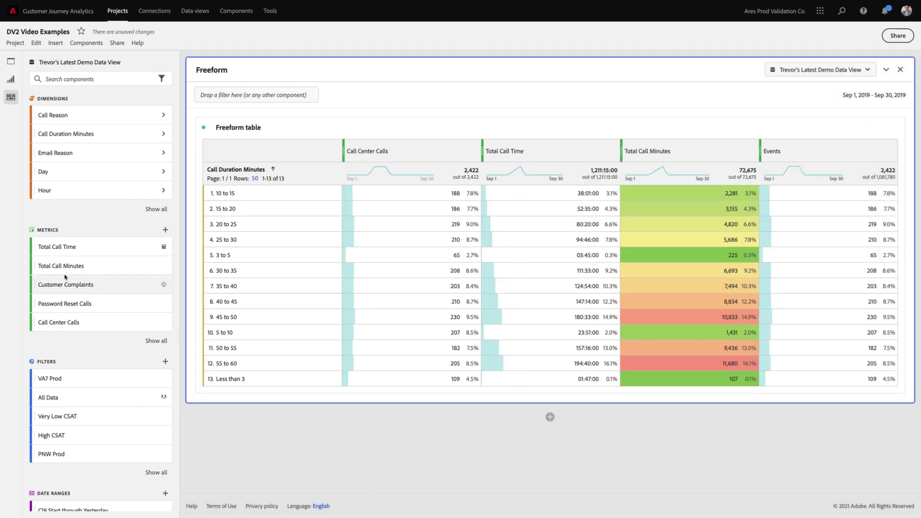
left_click_drag(57, 285, 343, 147)
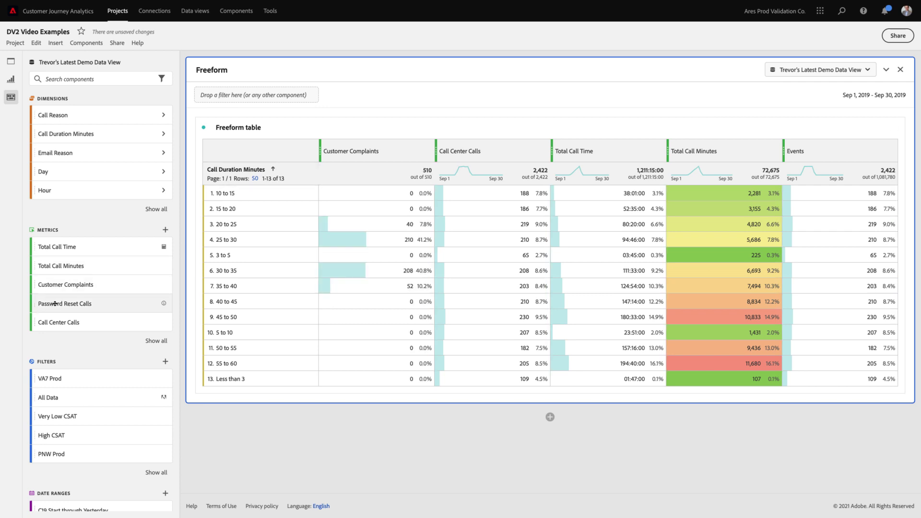
left_click_drag(51, 307, 319, 155)
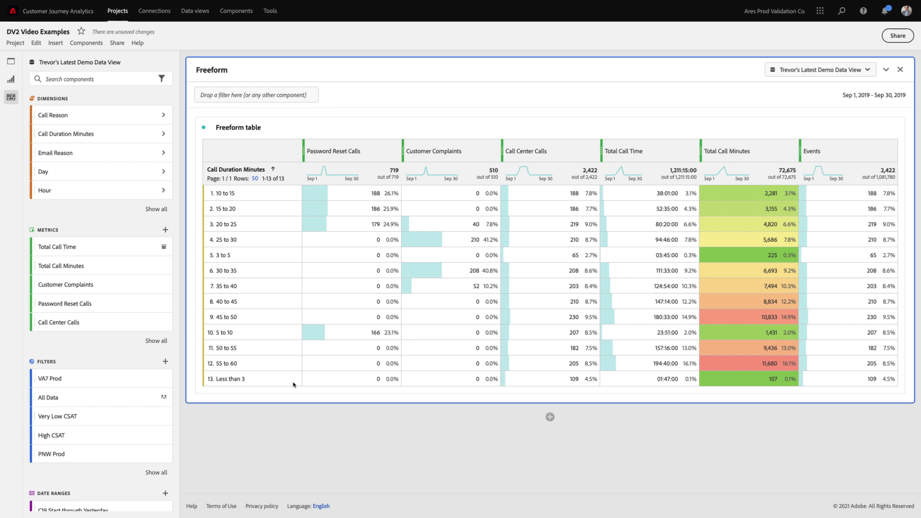
left_click_drag(52, 118, 235, 224)
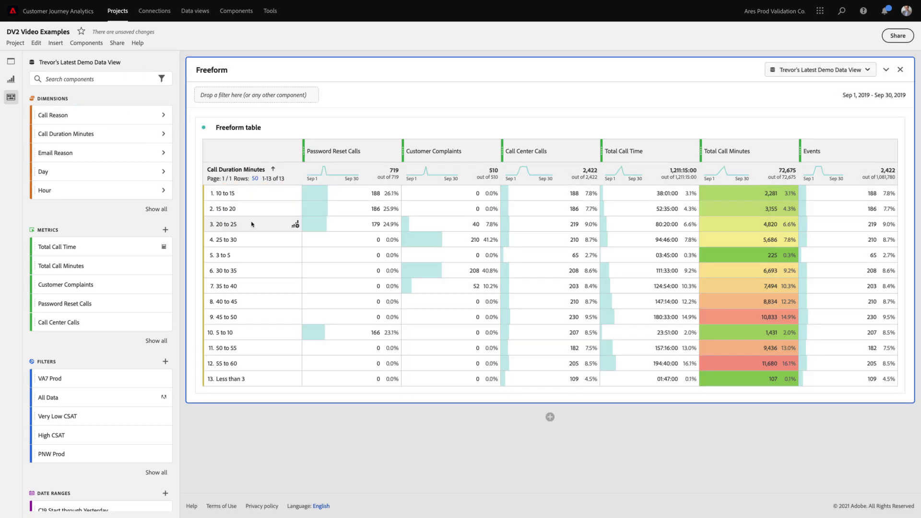